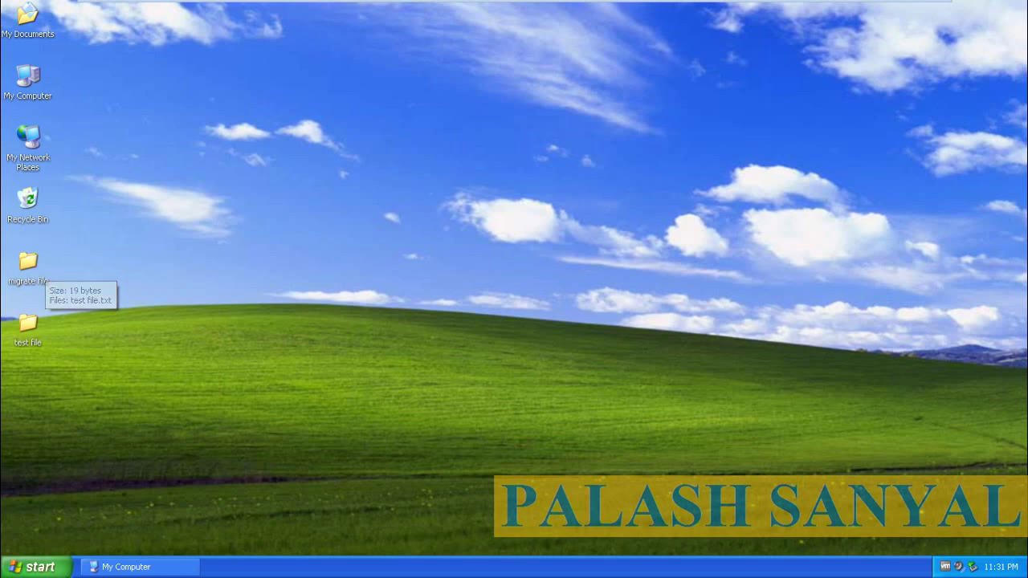
Open and dismiss the Start menu twice without launching anything
click(28, 567)
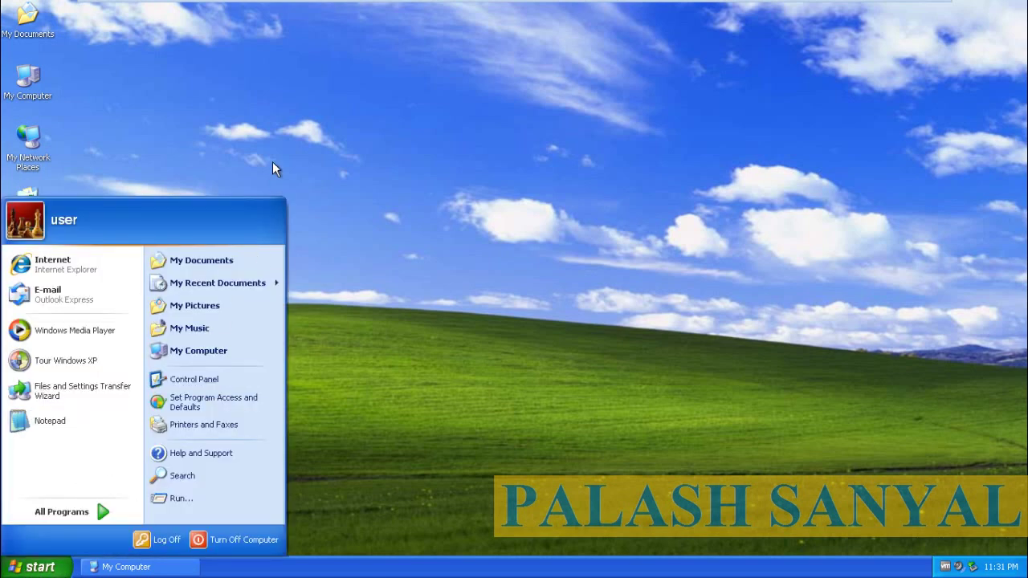
click(273, 162)
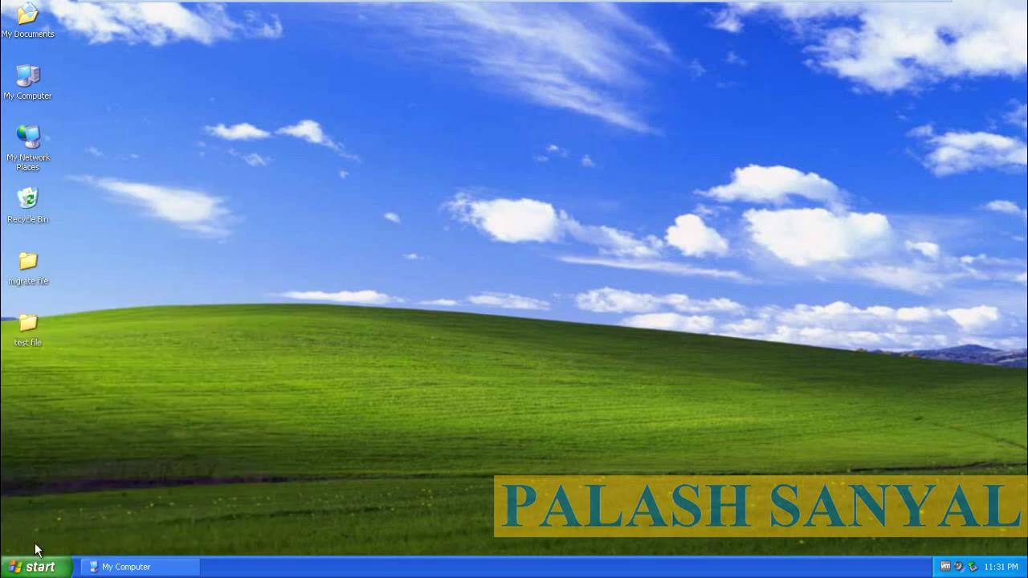
click(28, 567)
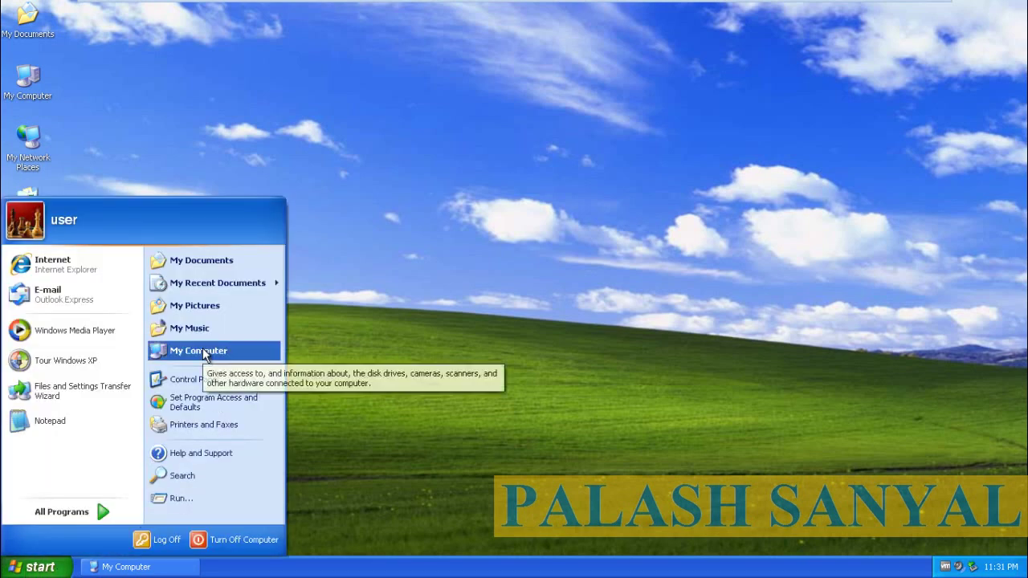
click(357, 322)
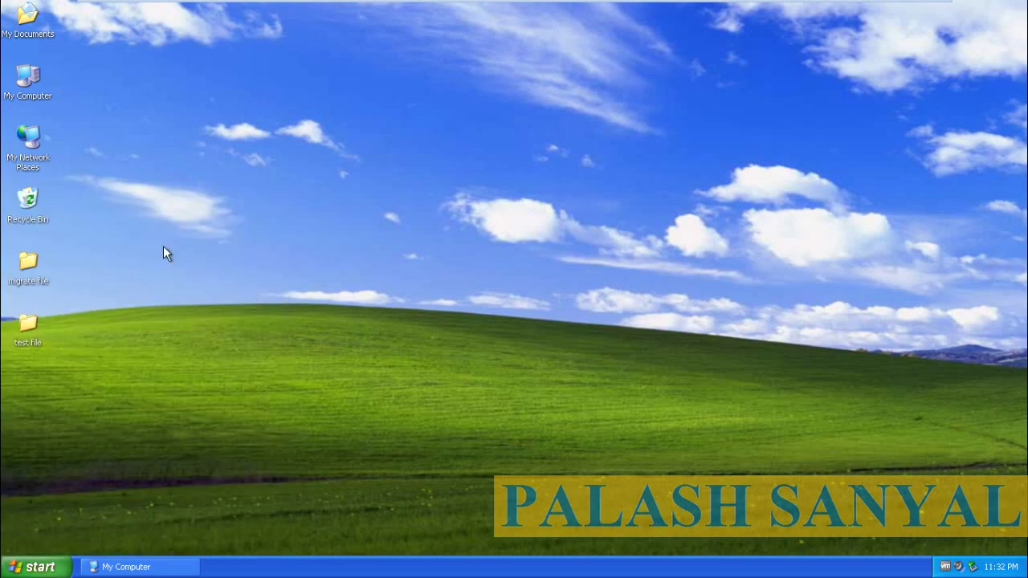
Restore and maximize My Computer, then open the CD_ROM (D:) drive
double_click(26, 87)
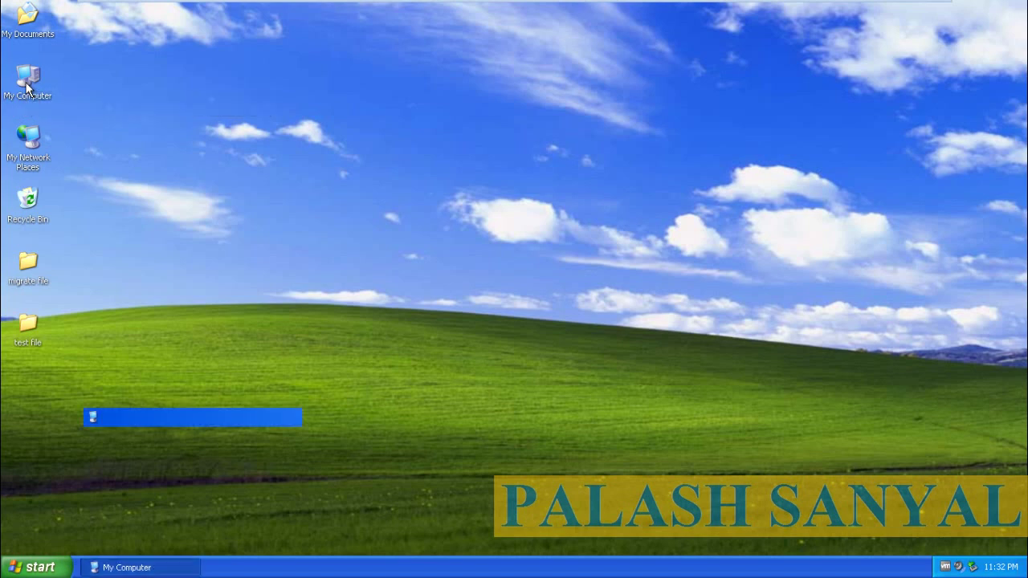
click(499, 95)
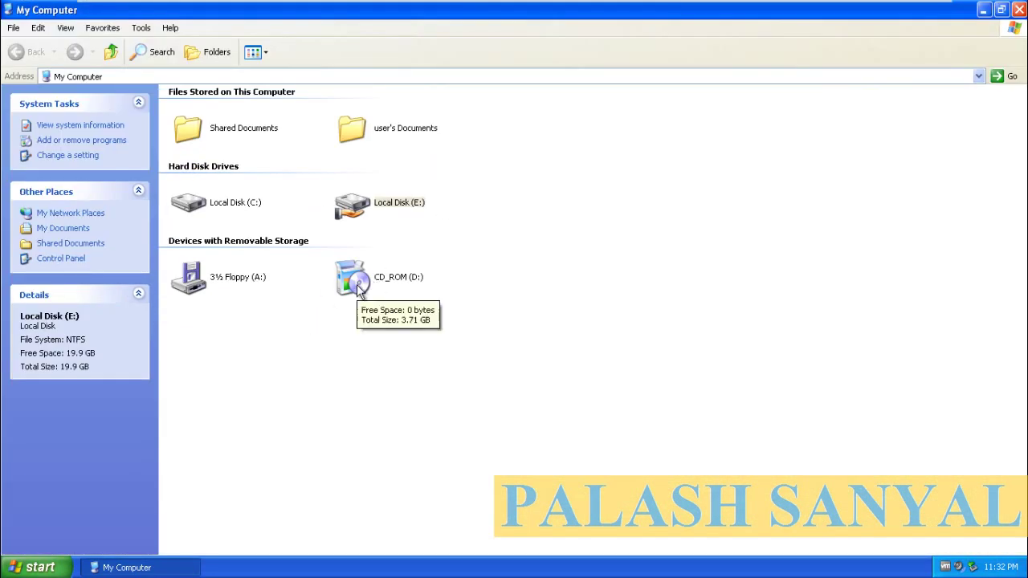
right_click(357, 285)
click(395, 320)
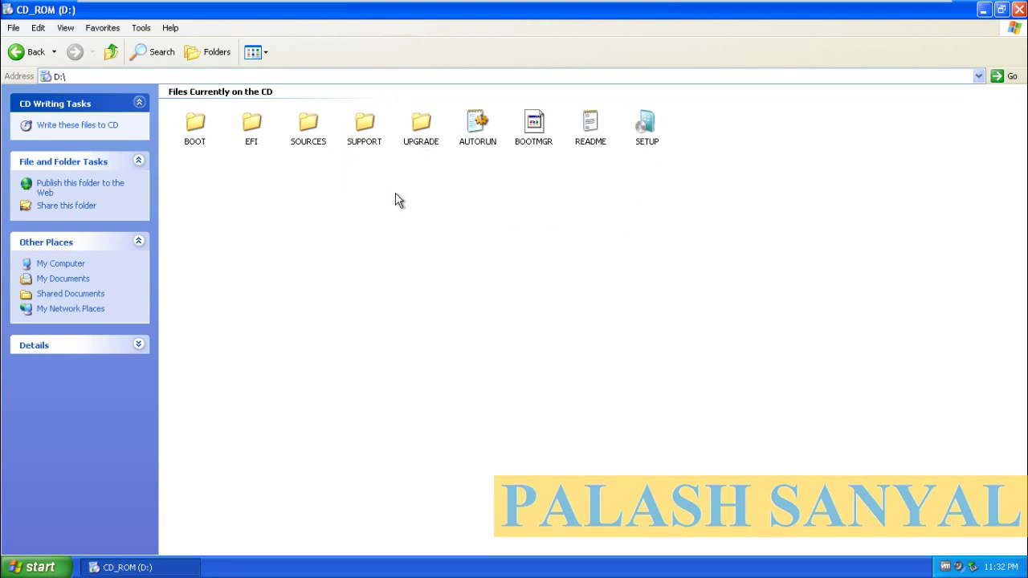
Open D:\SUPPORT\MIGWIZ, minimize and restore the window, and dismiss the colour-scheme prompt
double_click(367, 127)
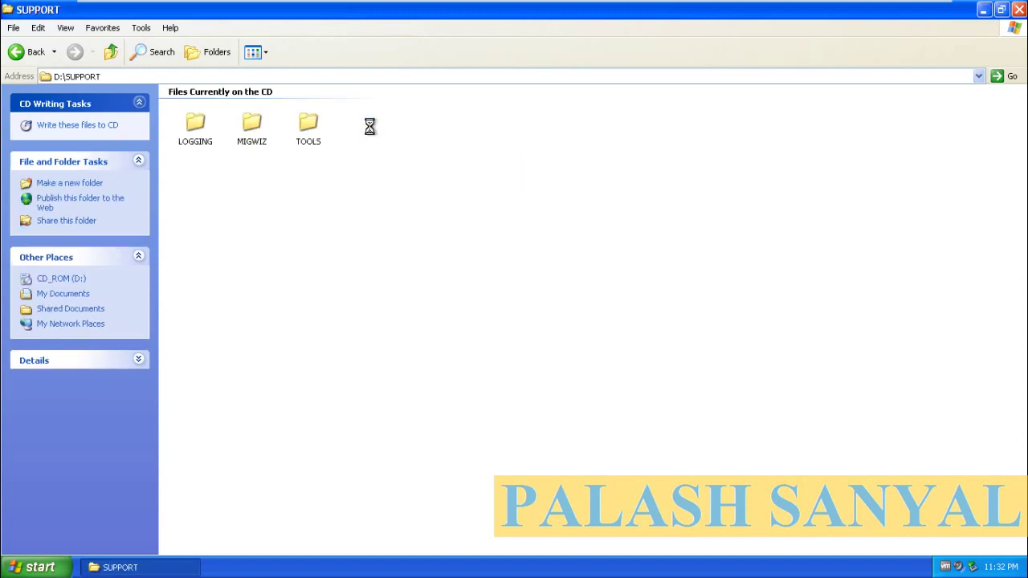
double_click(246, 124)
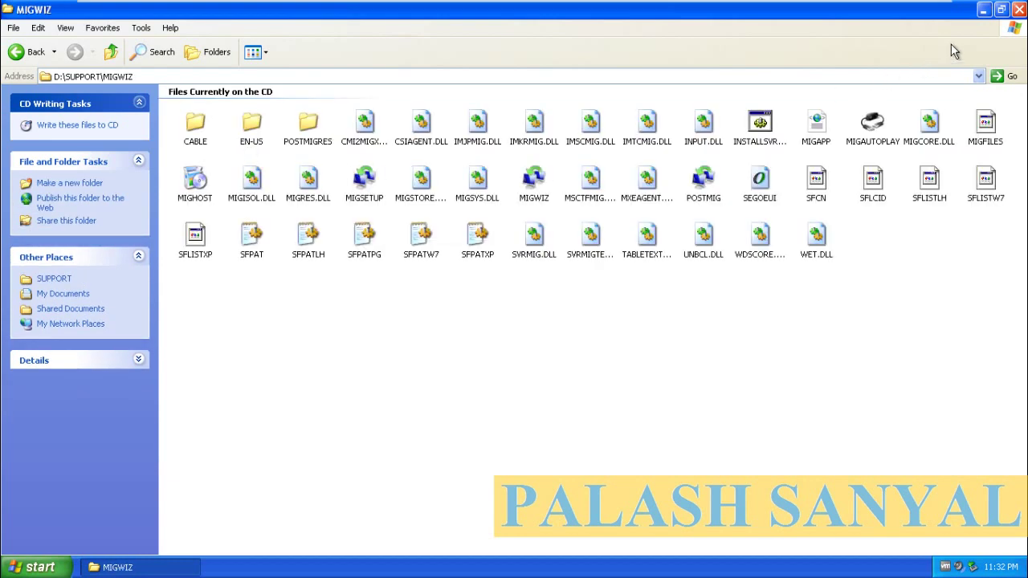
click(985, 10)
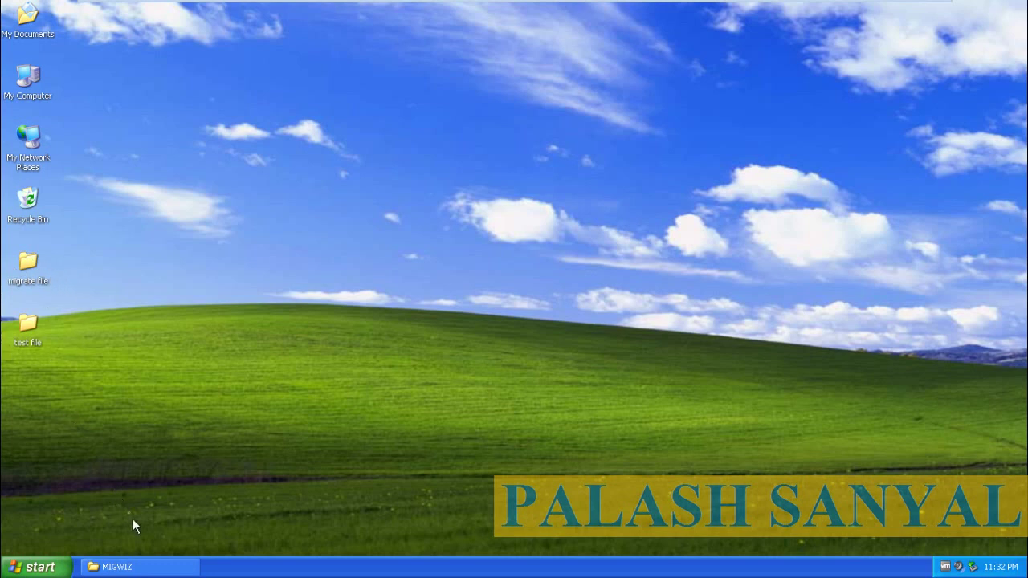
click(160, 569)
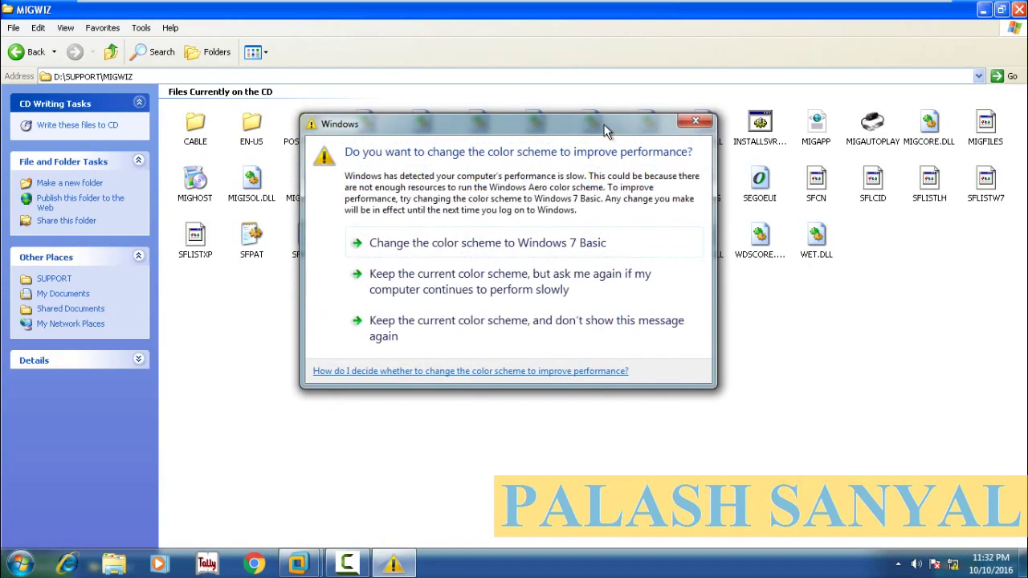
click(707, 121)
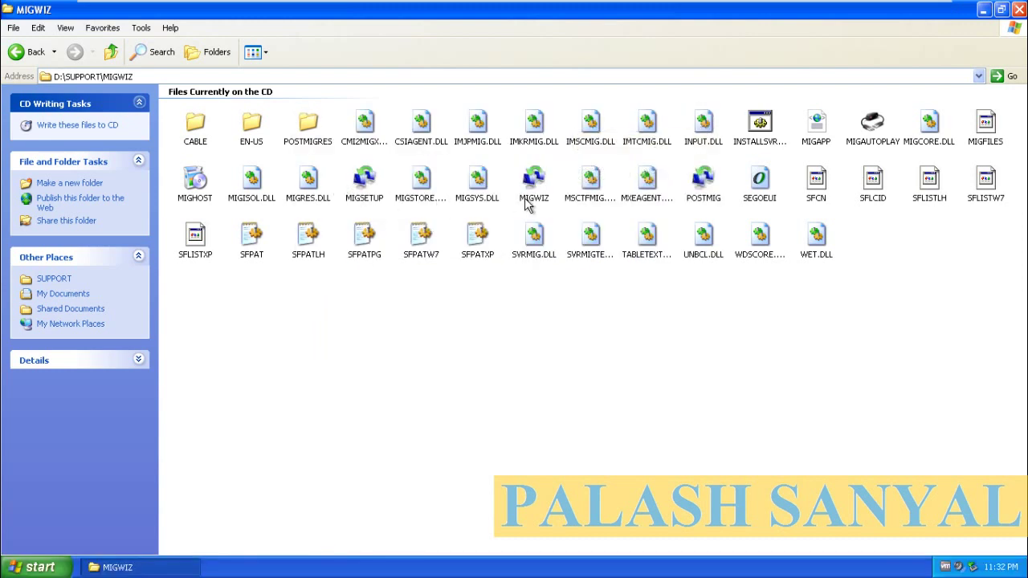
Launch MIGWIZ to start Windows Easy Transfer and move past its welcome page
mouse_move(532, 208)
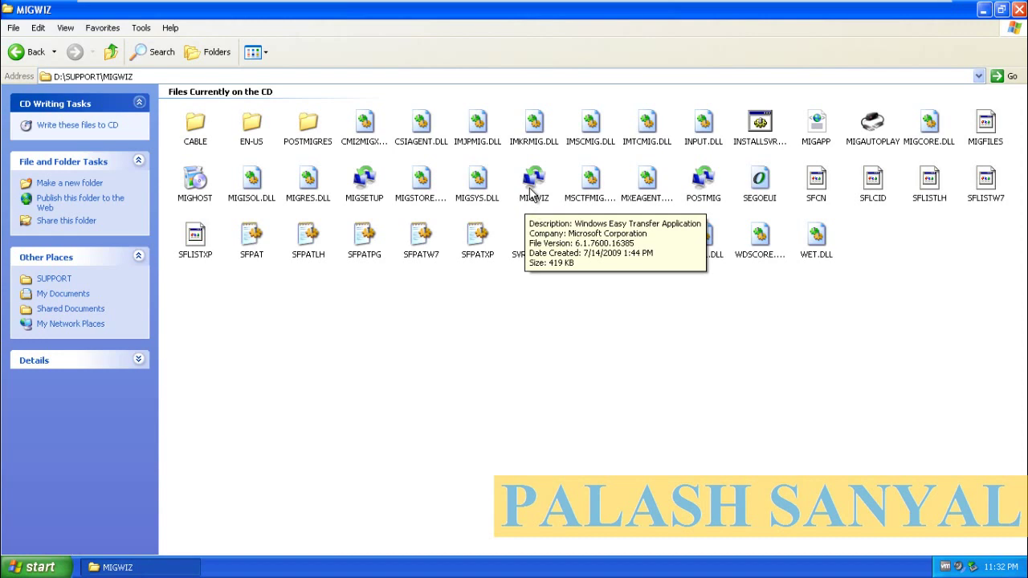
double_click(531, 193)
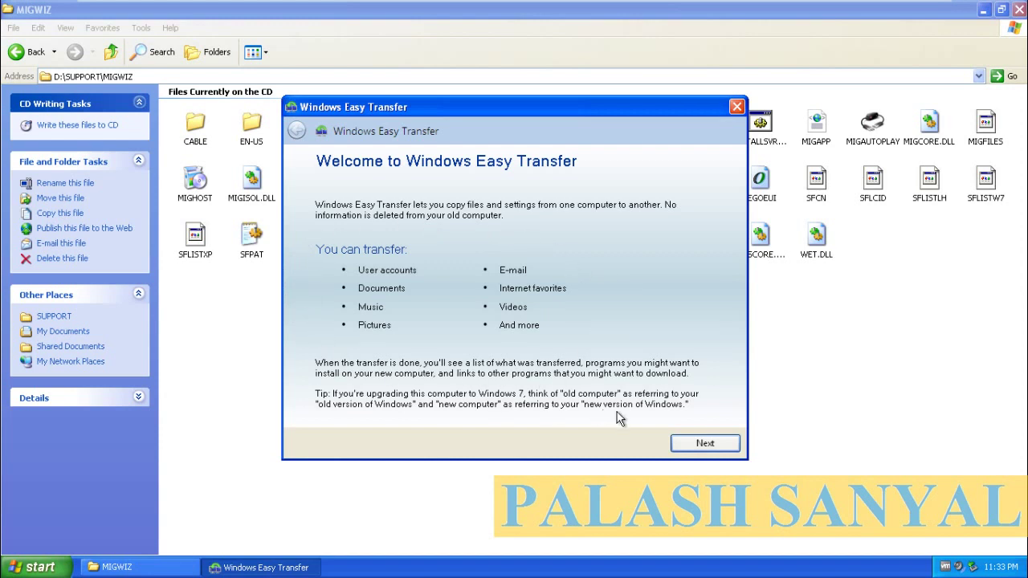
click(697, 445)
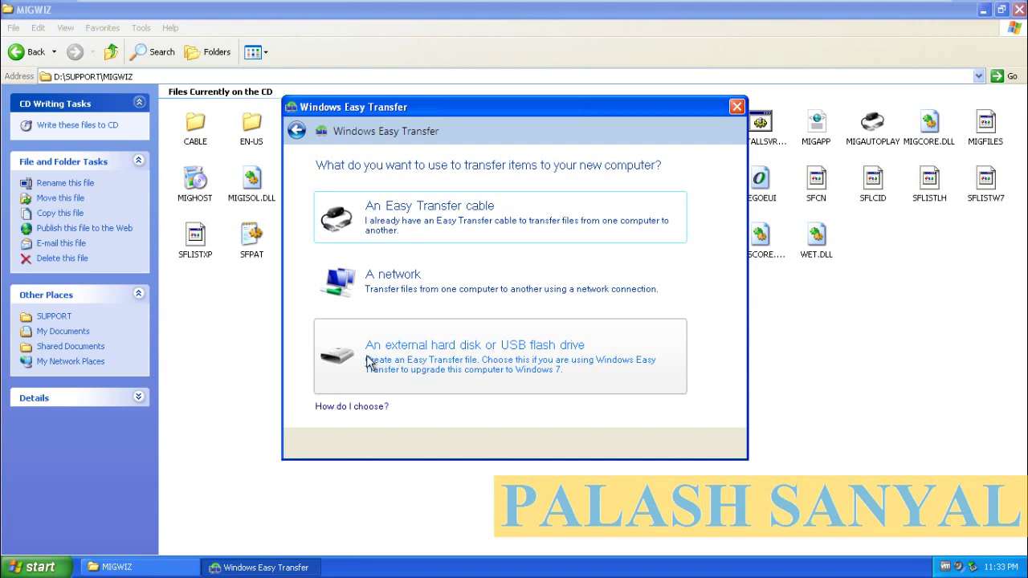
Choose external hard disk transfer, dismiss the colour-scheme prompt, and mark this as the old computer
click(479, 364)
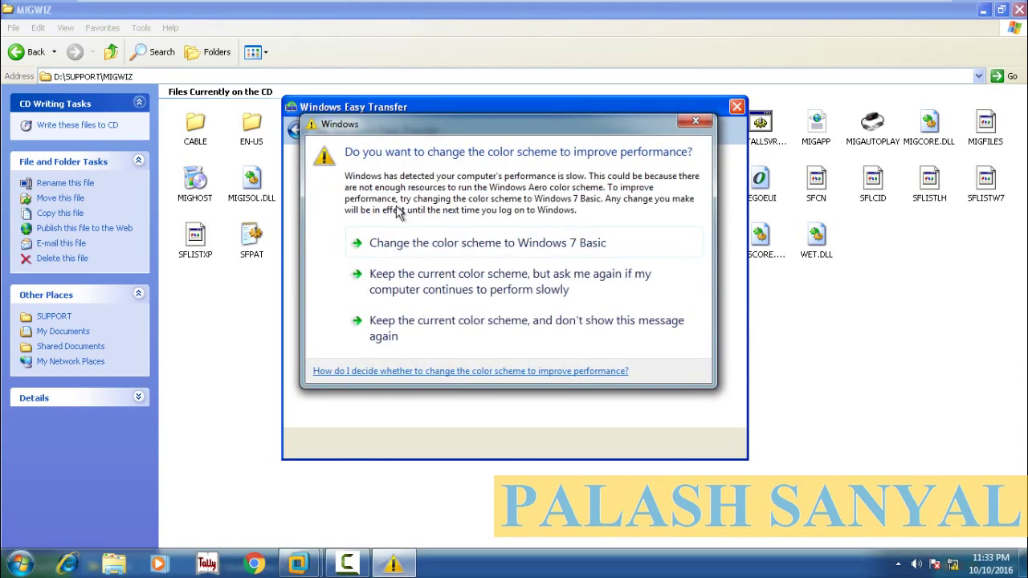
click(697, 124)
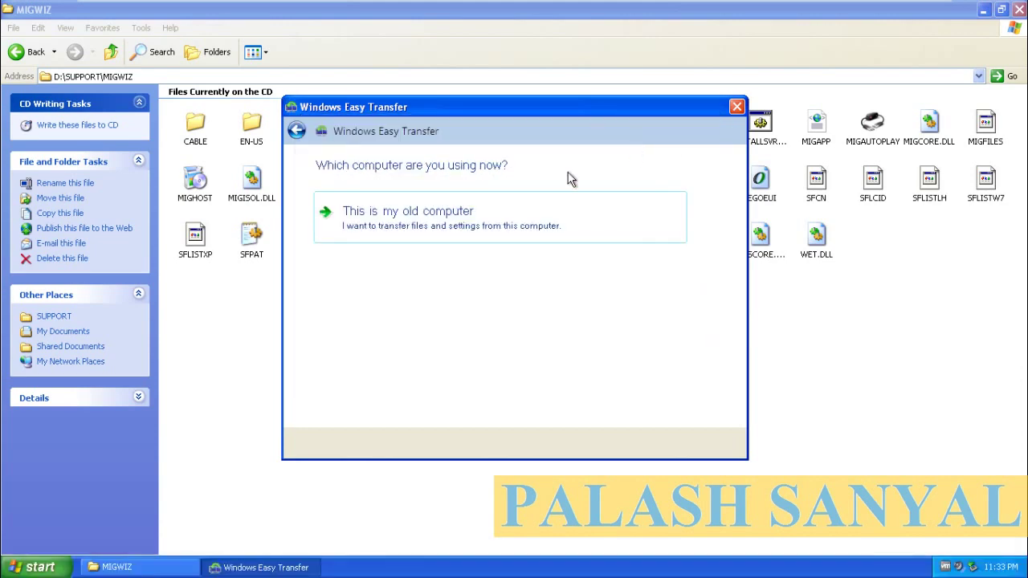
click(384, 224)
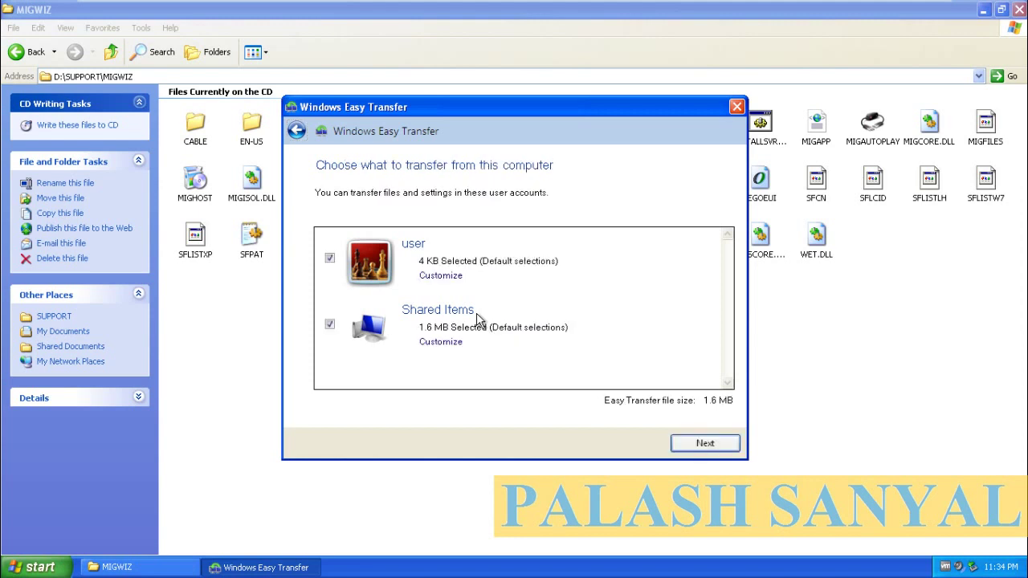
Accept the chosen items, enter and confirm a transfer file password, and proceed to save
click(704, 444)
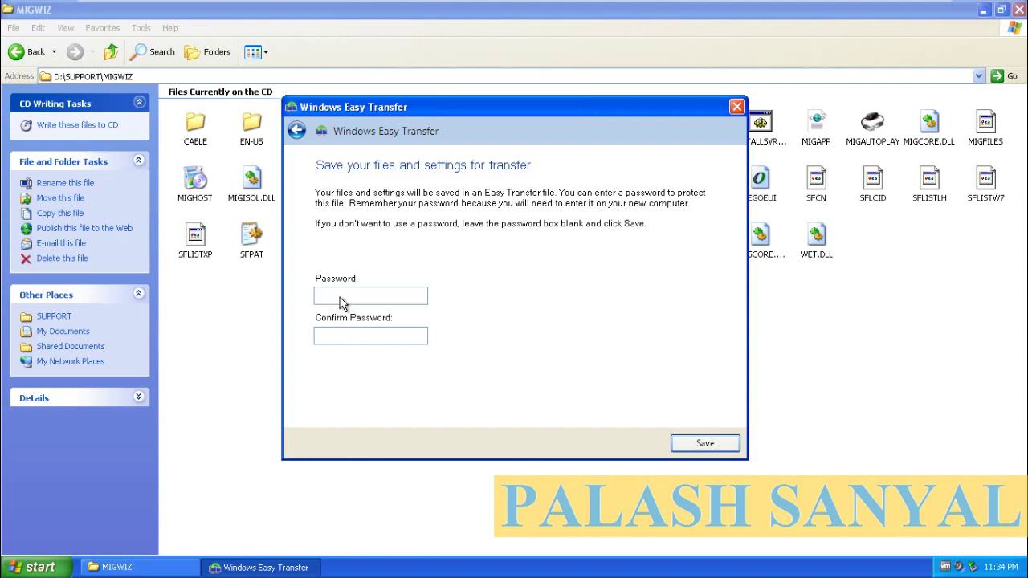
text(••••••)
key(Tab)
text(••••••)
click(702, 447)
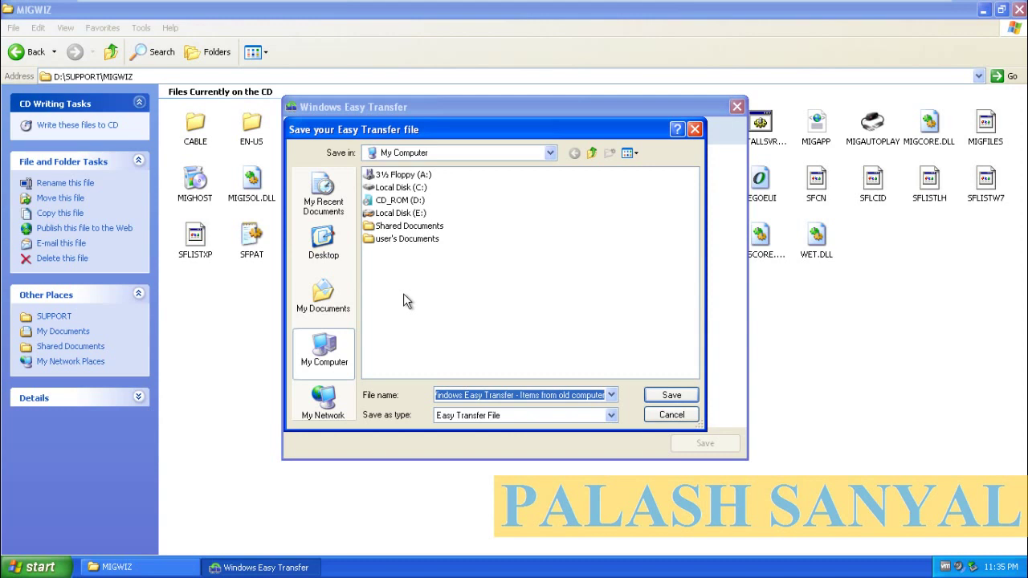
Save the Easy Transfer file as 'backup' on Local Disk (E:)
click(388, 214)
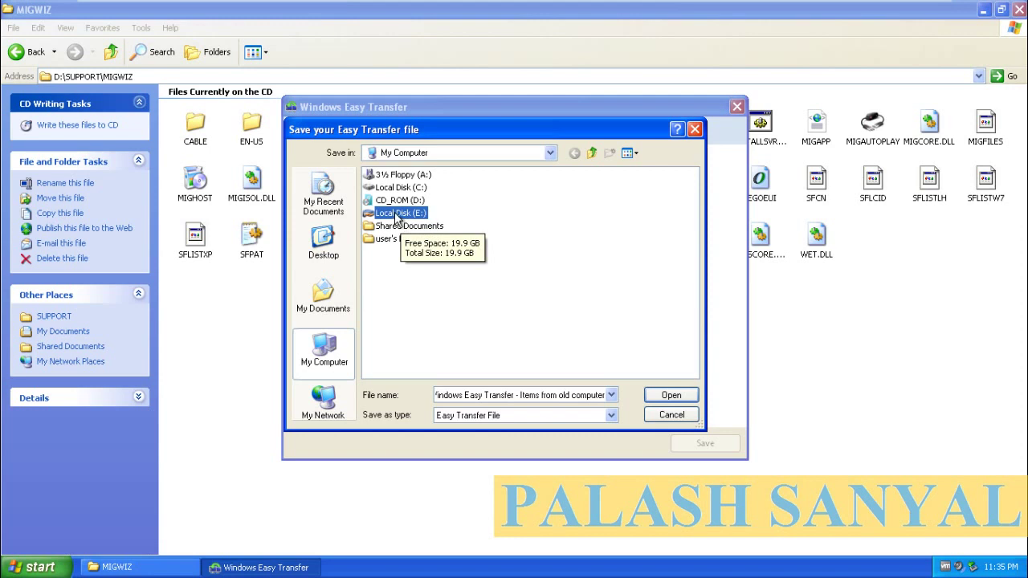
double_click(395, 213)
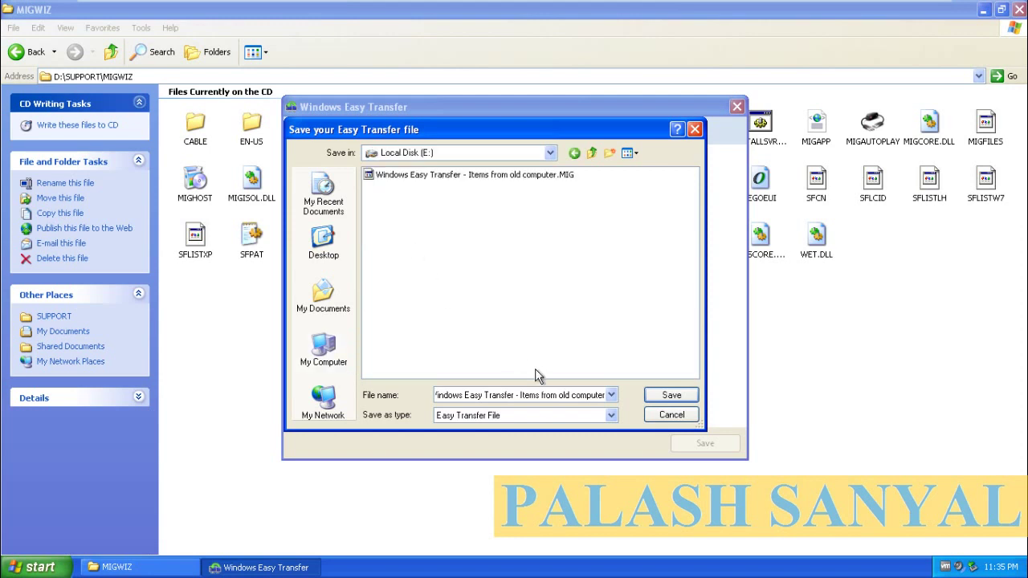
click(509, 396)
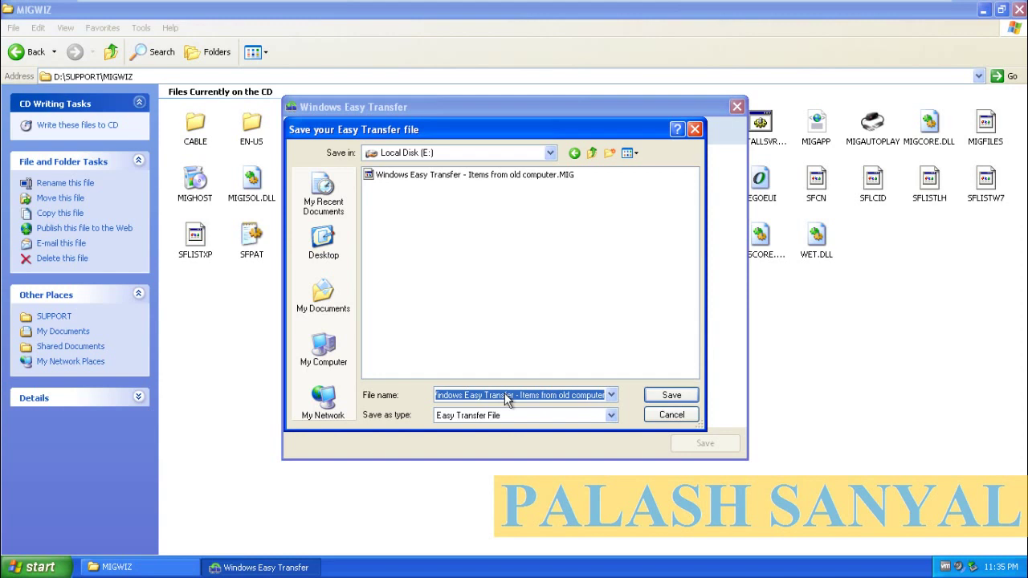
text(backup)
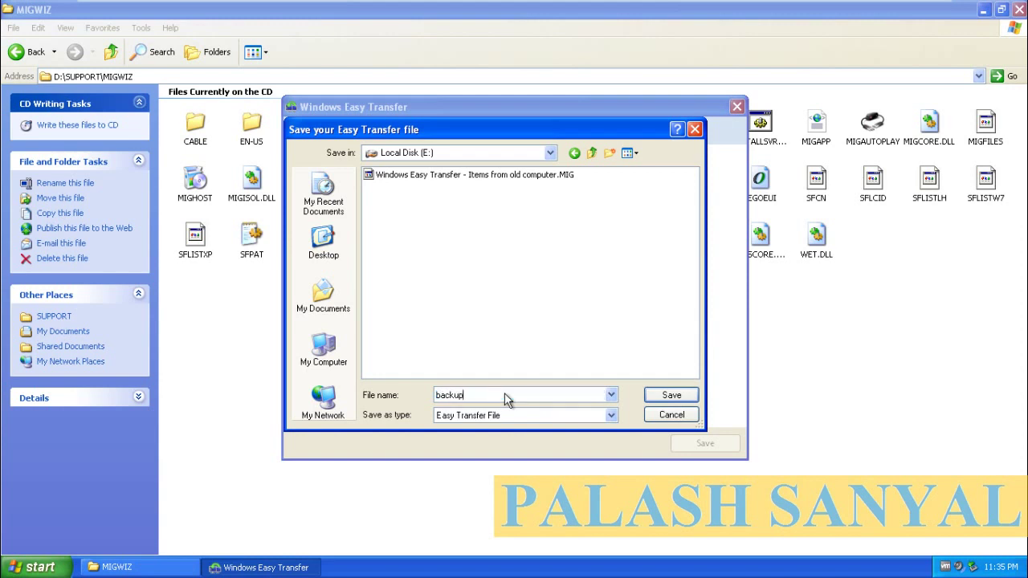
click(660, 396)
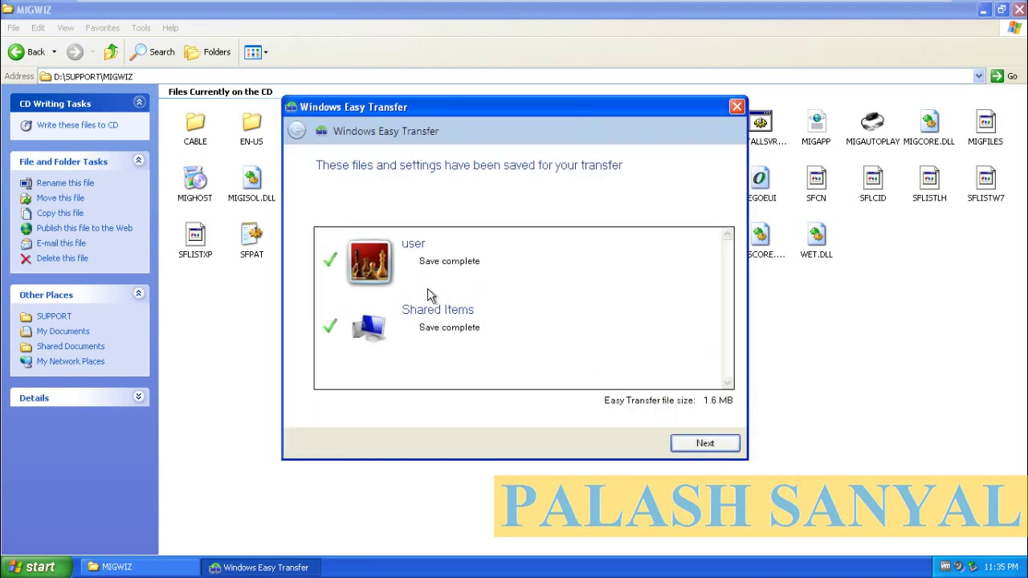
Finish the wizard past the summary and completion pages, then close the MIGWIZ folder window
click(705, 444)
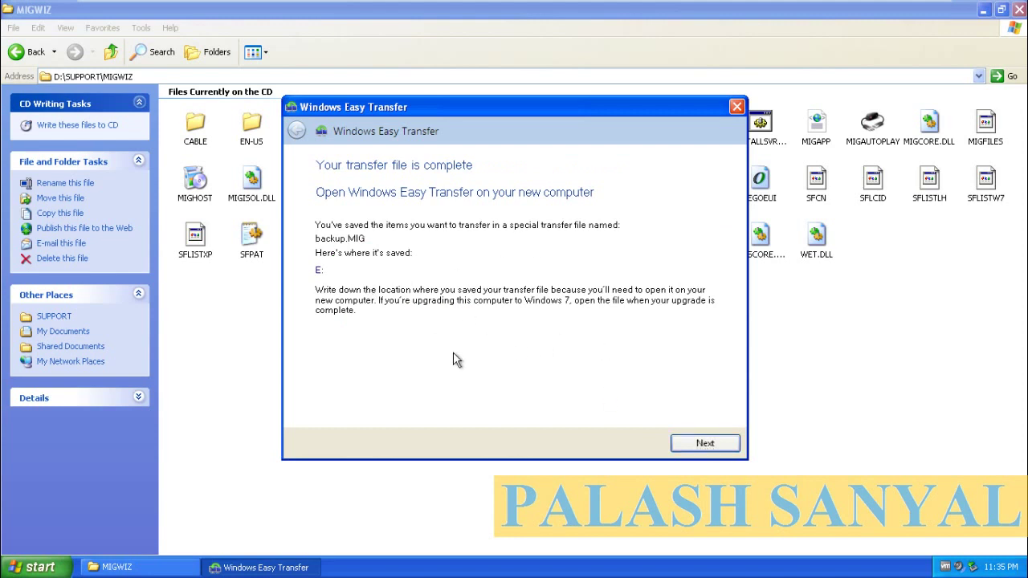
click(714, 449)
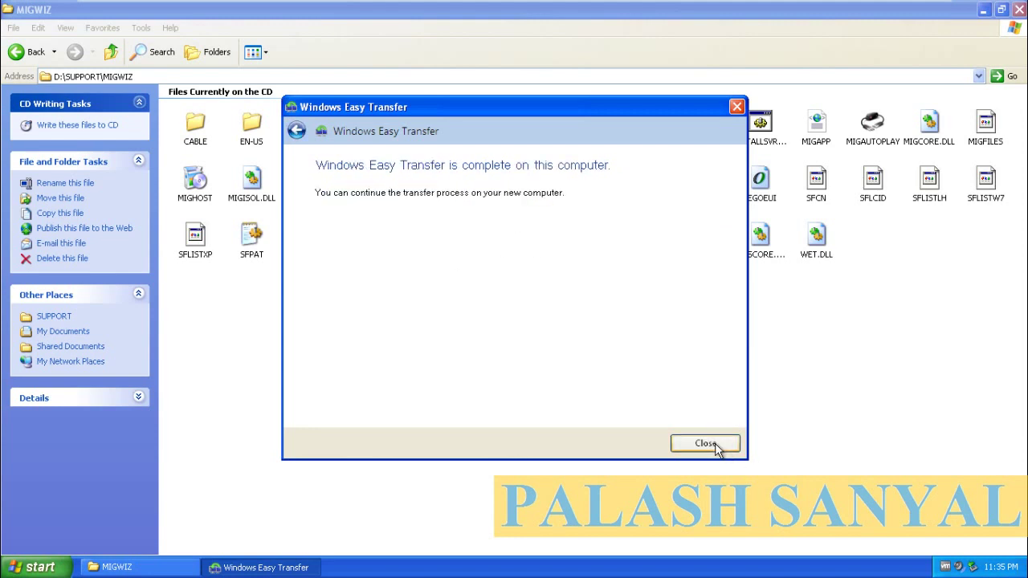
click(714, 448)
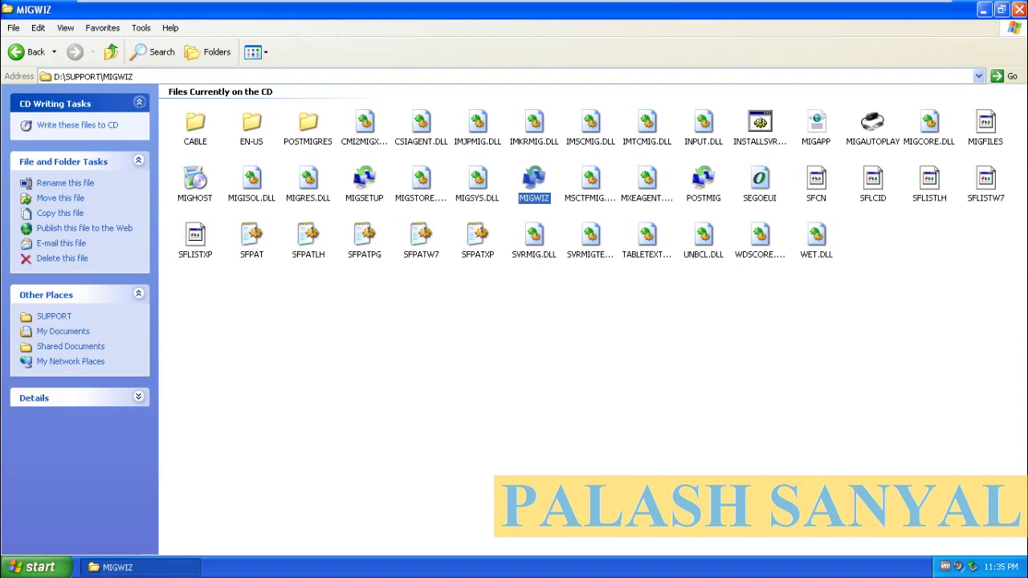
click(1018, 9)
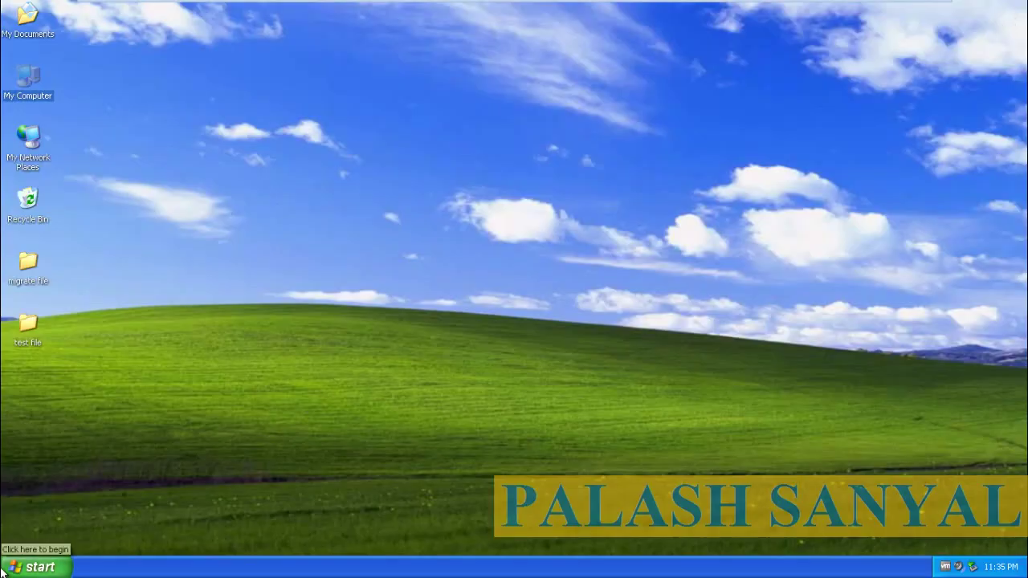
Browse My Computer to Local Disk (E:) and select the saved backup.MIG (55 KB)
click(24, 567)
click(207, 359)
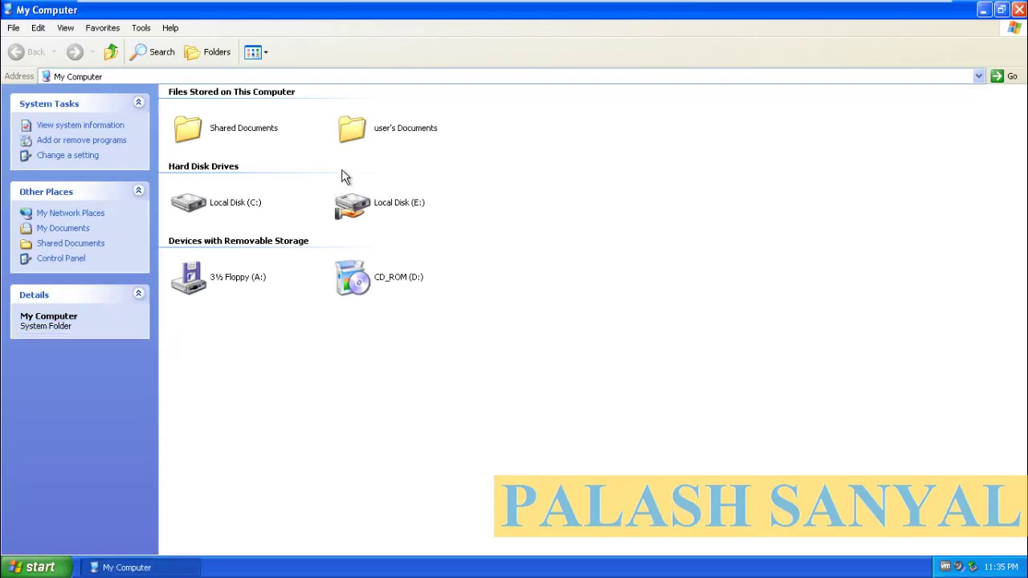
double_click(372, 210)
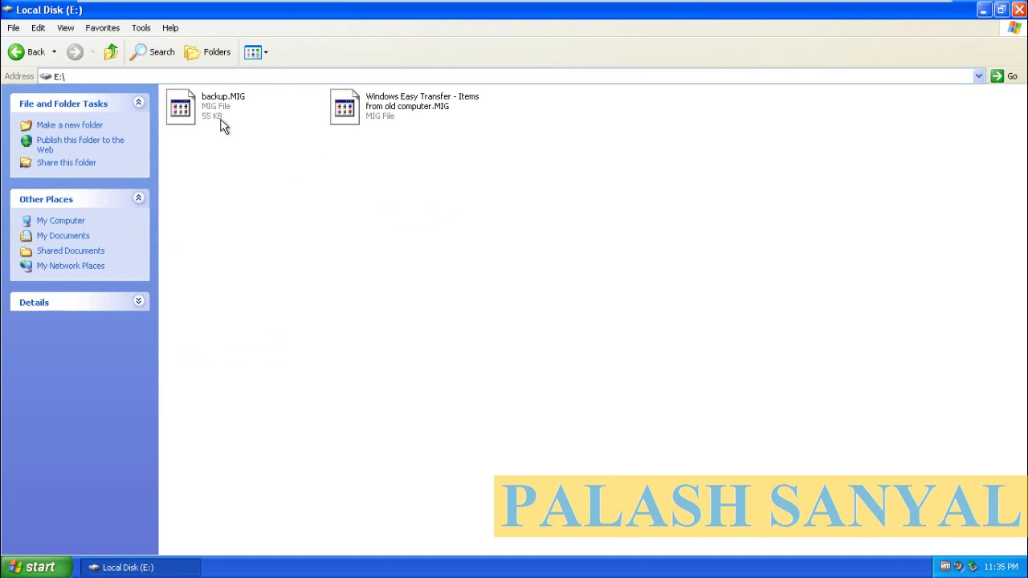
click(220, 119)
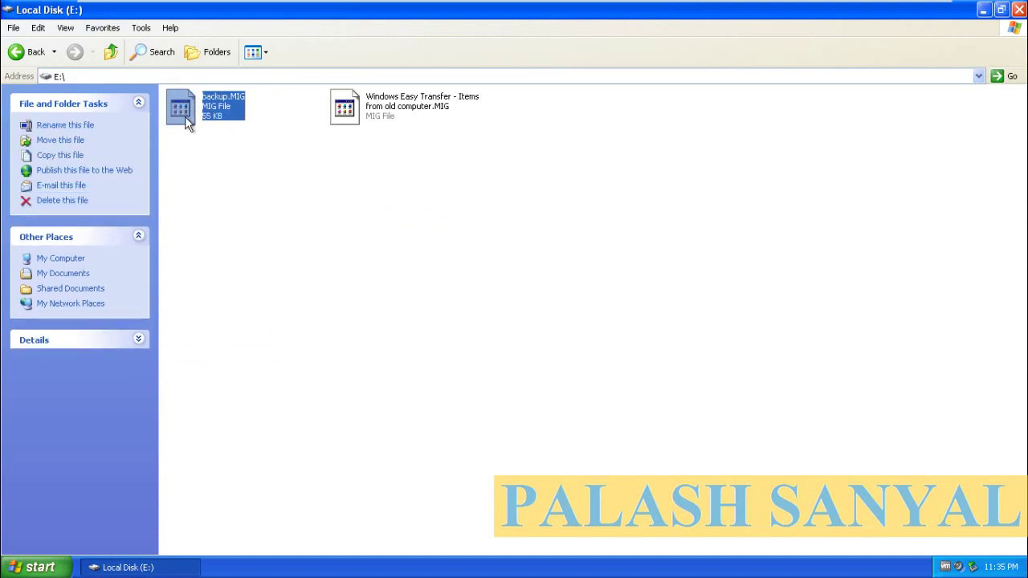
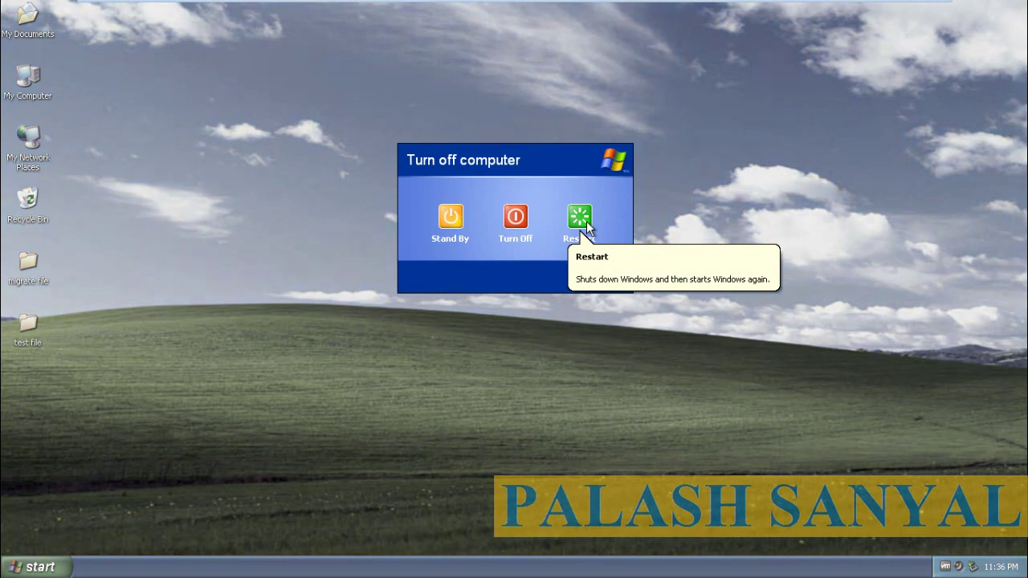
Restart Windows XP and press F2 at boot to reach the PhoenixBIOS Setup Utility
click(585, 221)
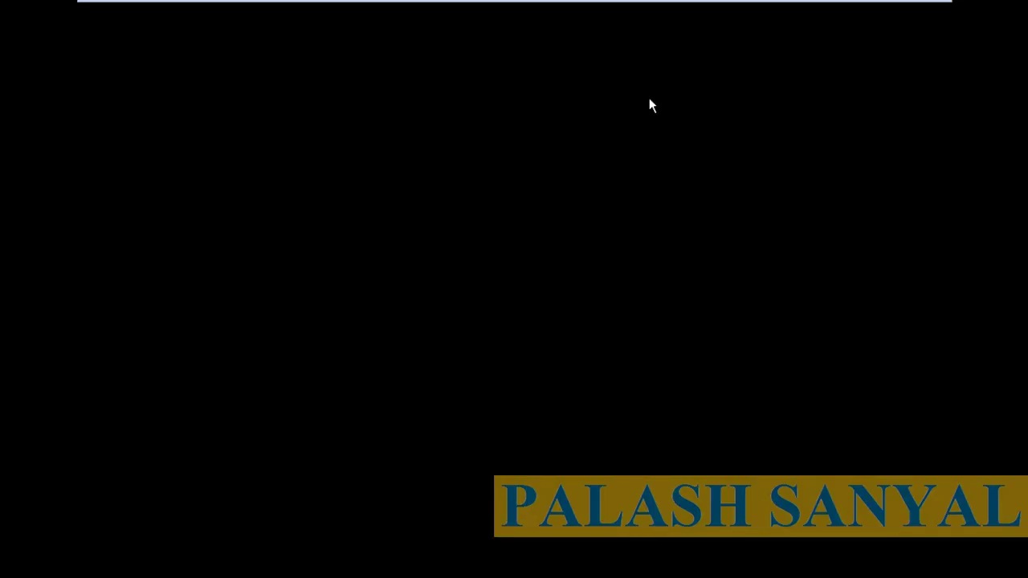
key(F2)
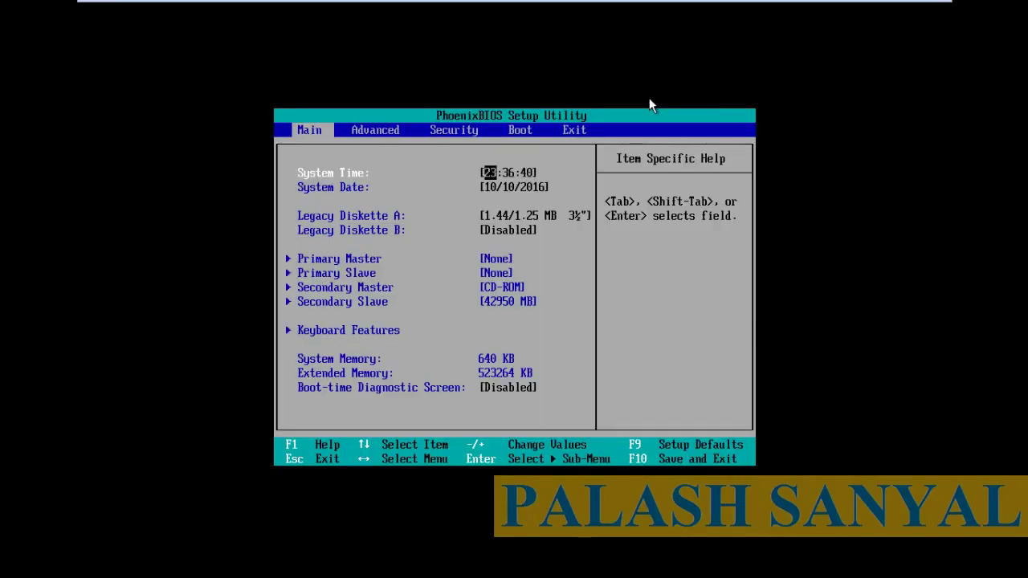
Move CD-ROM Drive to the top of the BIOS boot order, then save and restart
key(Right)
key(Right)
key(Right)
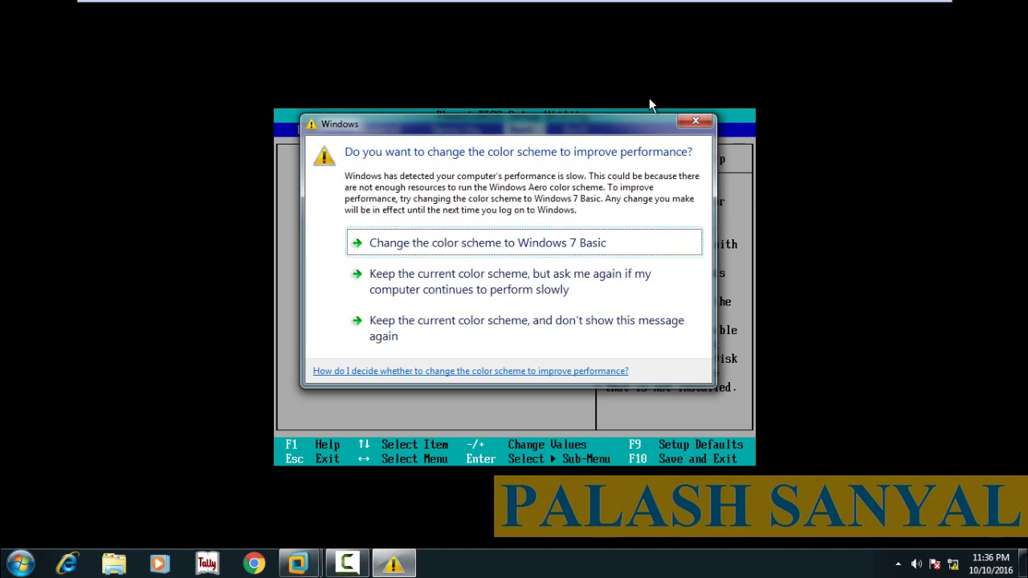
click(691, 119)
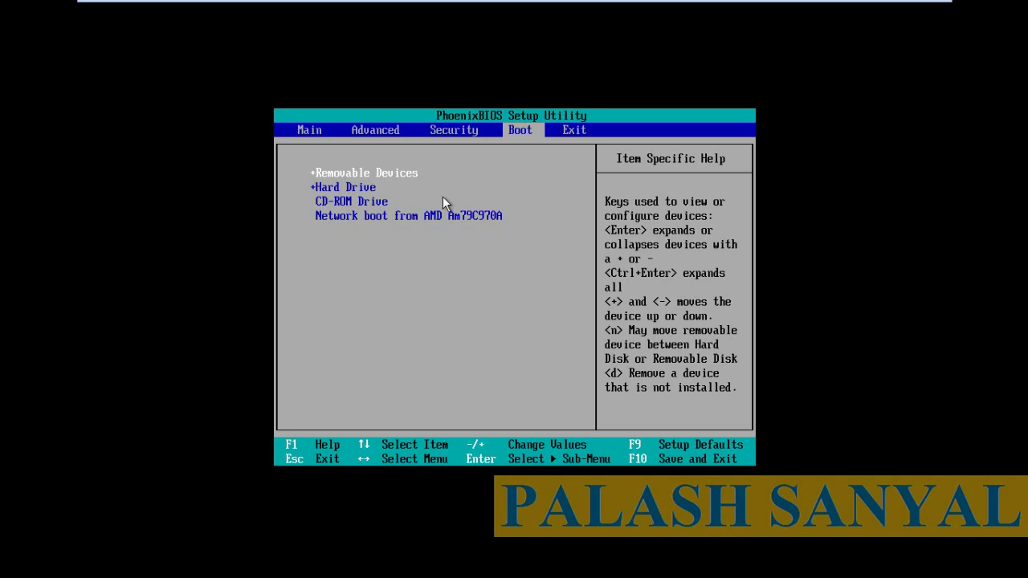
key(Down)
key(Down)
key(Up)
key(Down)
key(plus)
key(plus)
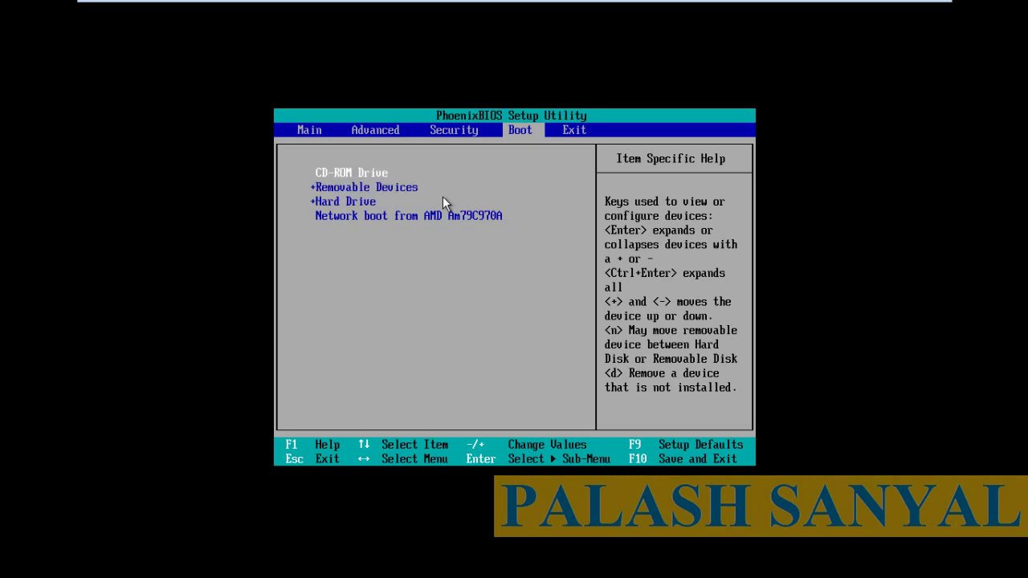
key(F10)
key(Return)
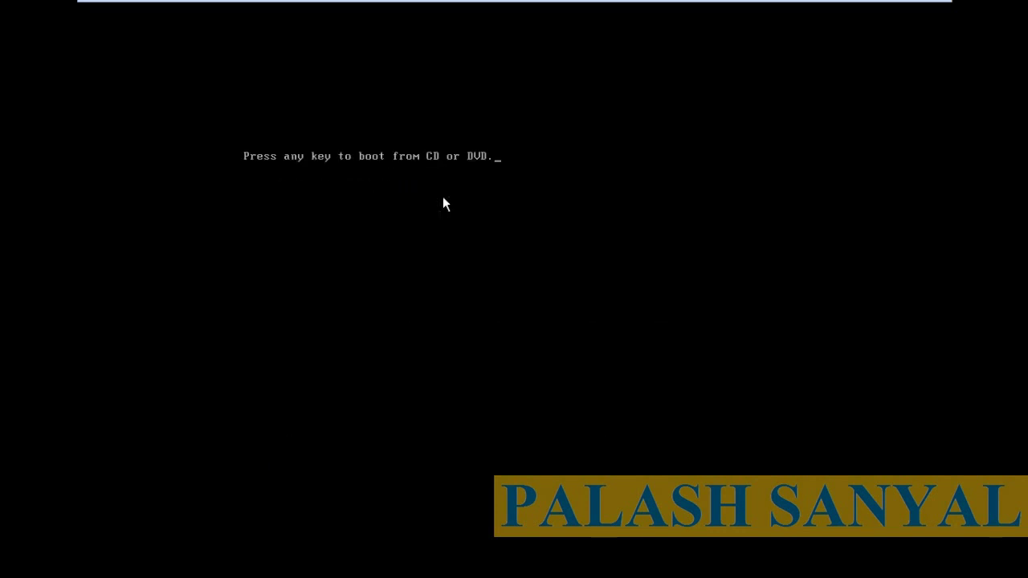
Boot from the Windows 7 installation disc and accept the English language and keyboard settings
key(Return)
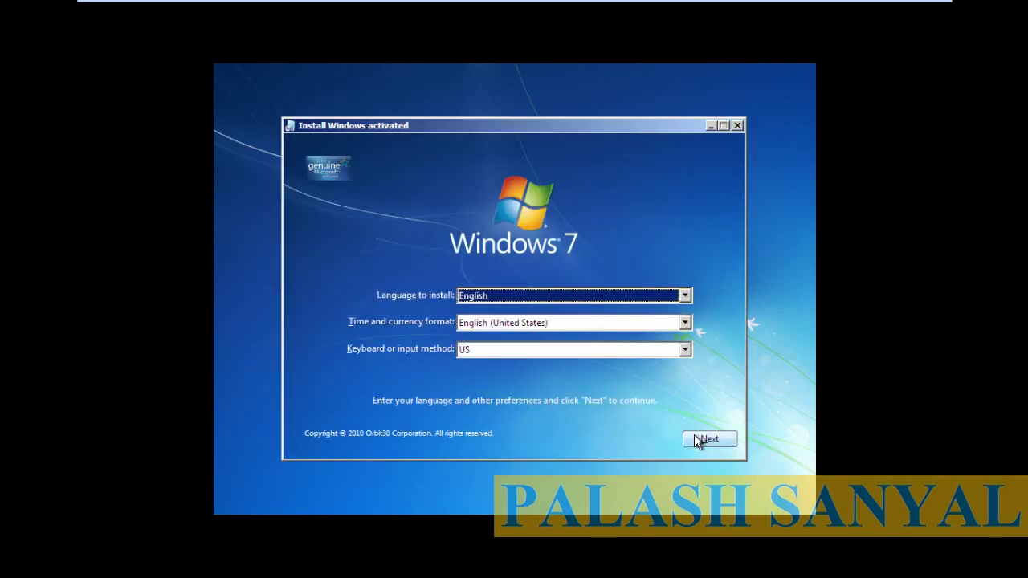
click(696, 438)
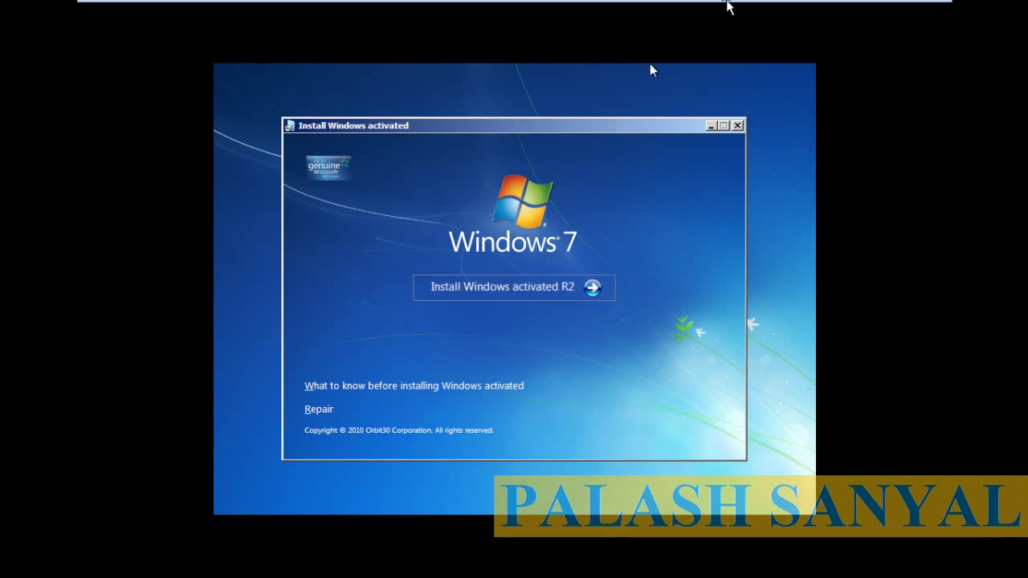
mouse_move(873, 8)
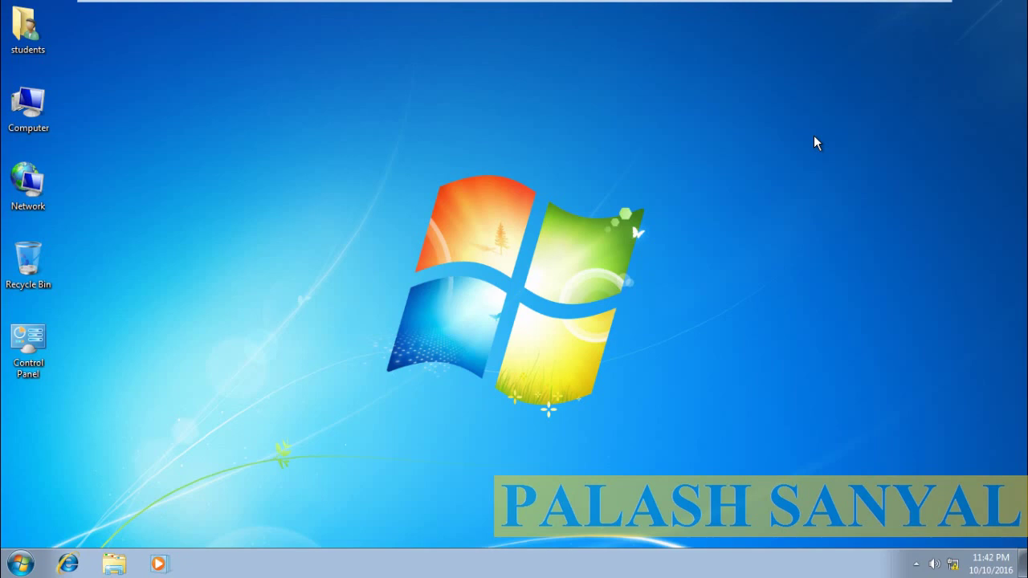
Open the backup Easy Transfer file from Local Disk (D:) through the Computer window
double_click(50, 113)
double_click(704, 173)
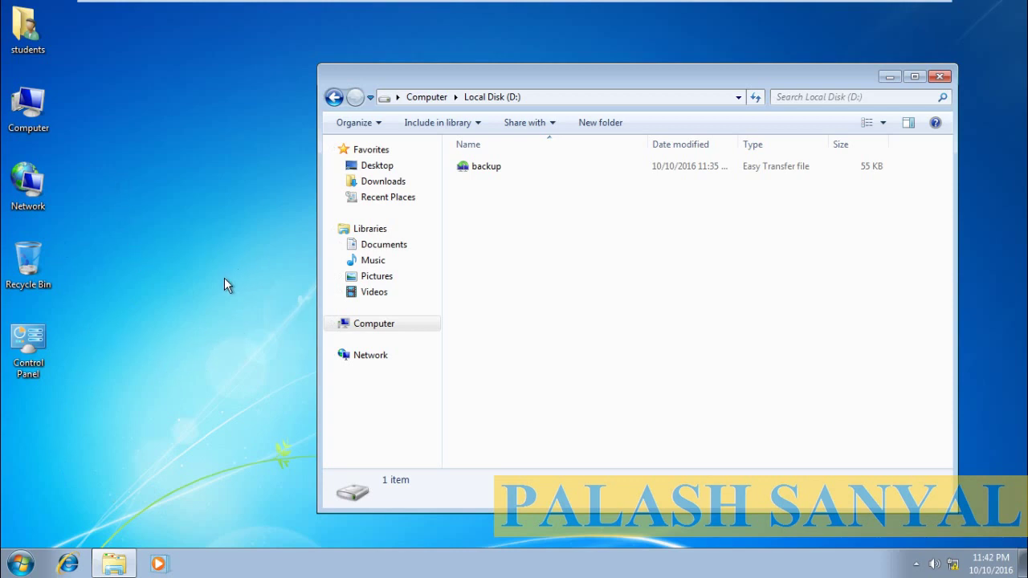
click(481, 170)
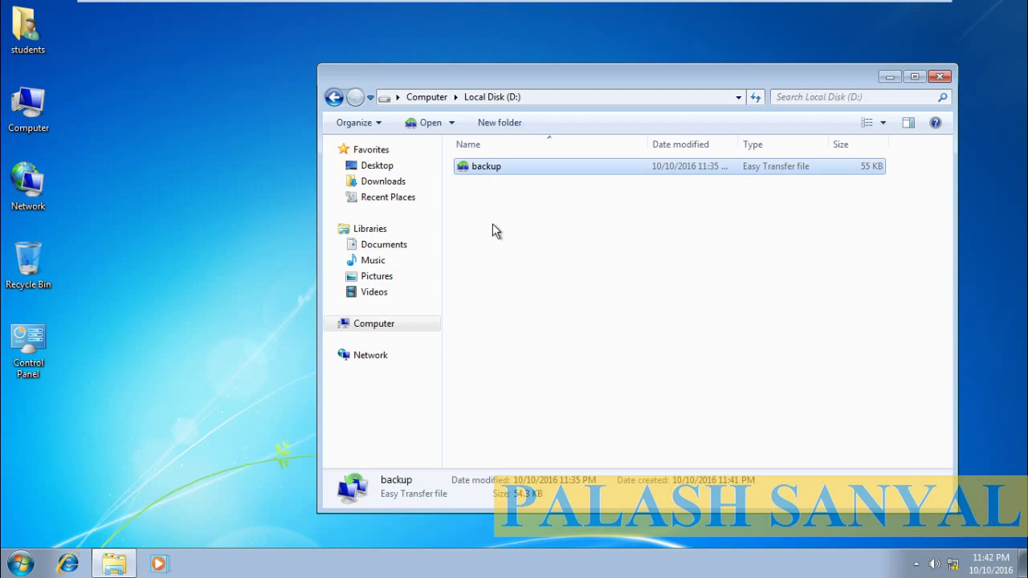
key(Return)
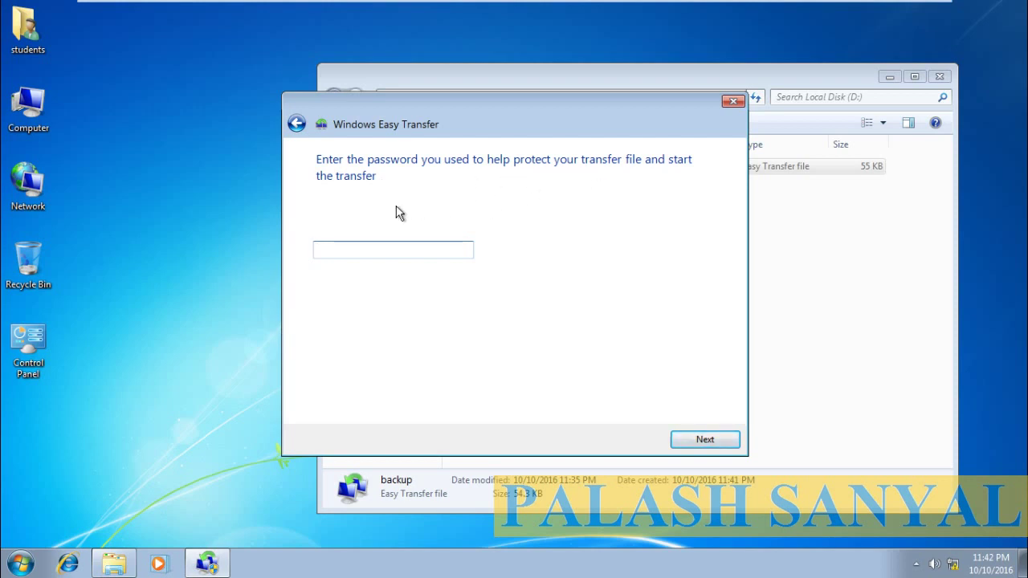
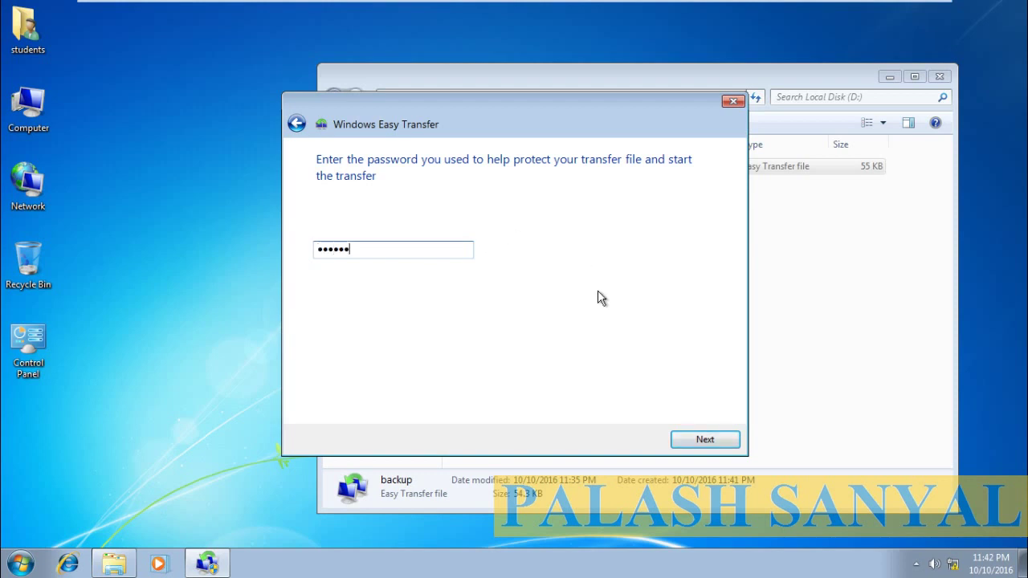
Enter the transfer file's password and load the list of items to transfer
click(710, 443)
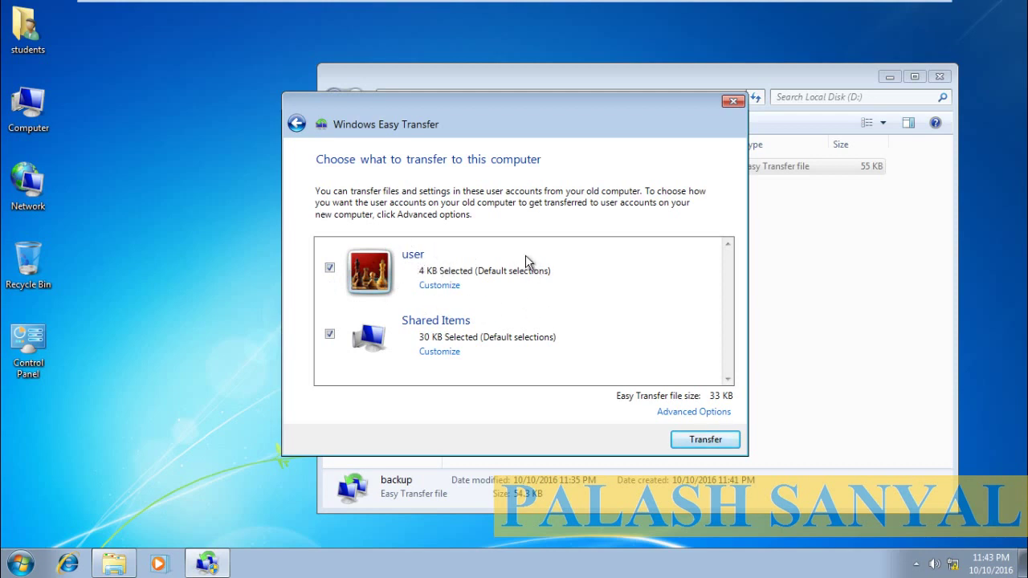
In Advanced Options, map the old user account to the students account and save
click(675, 414)
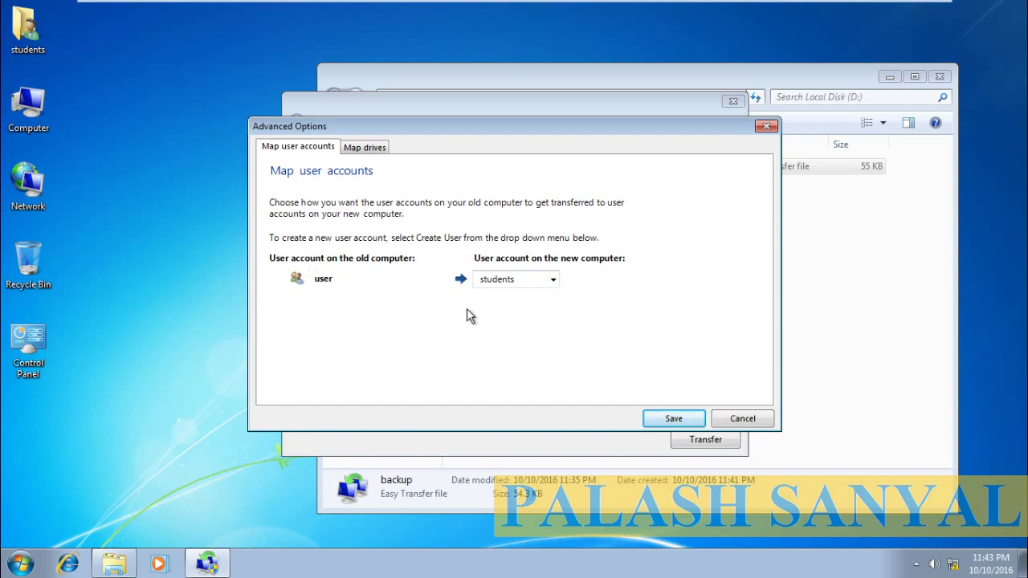
click(552, 287)
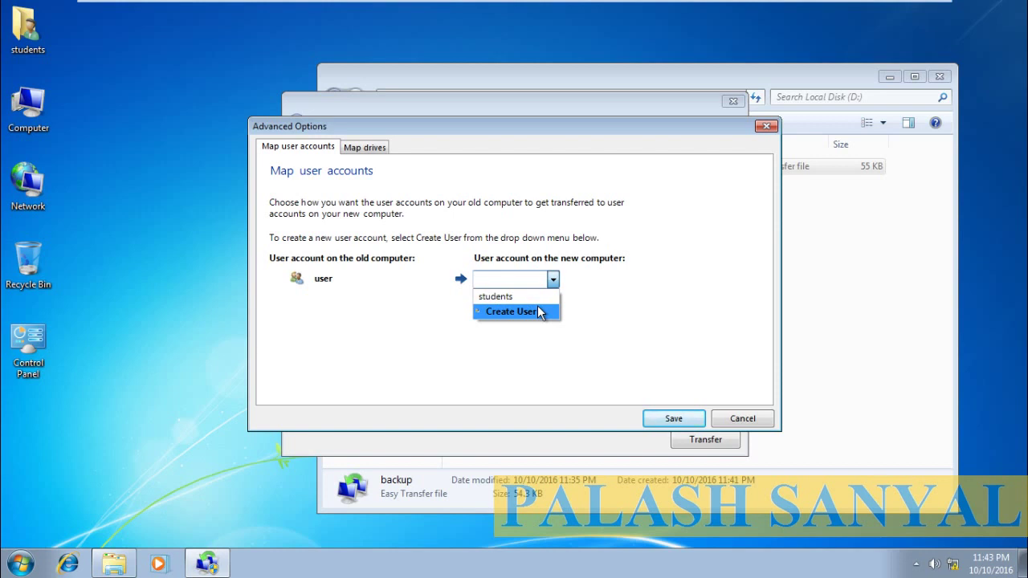
click(529, 301)
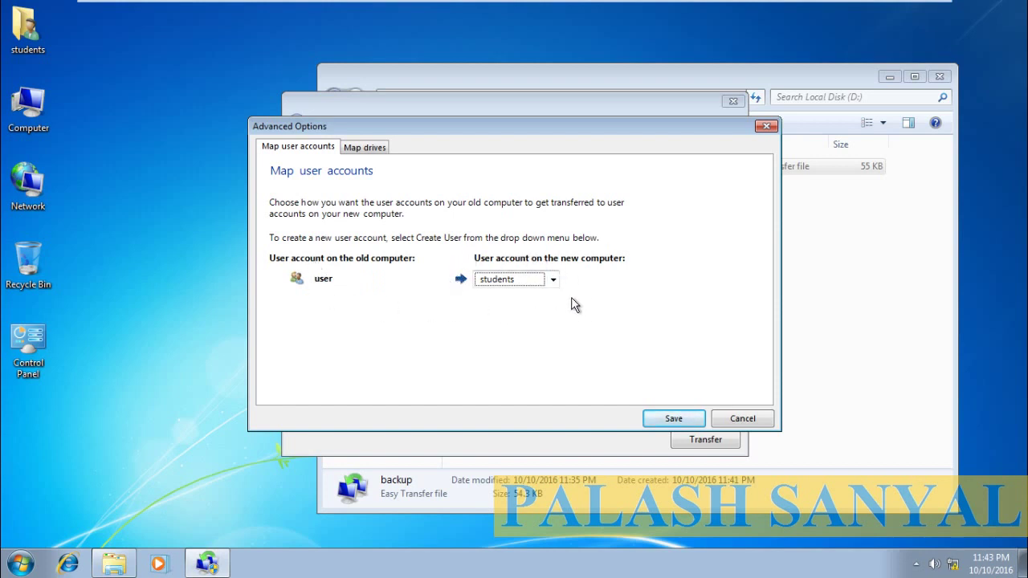
click(682, 419)
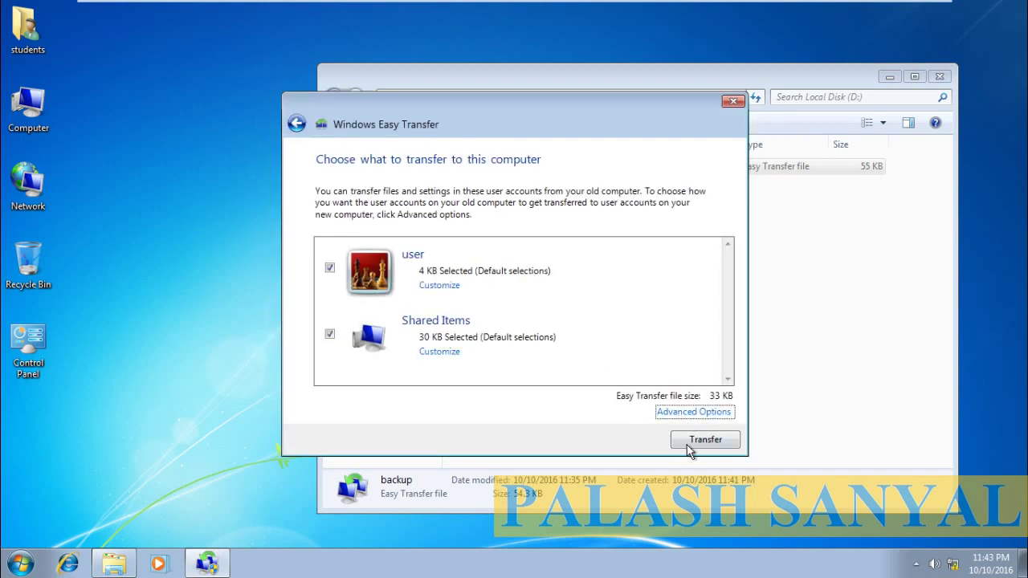
Run the transfer, then view and close the report of what was transferred
click(693, 444)
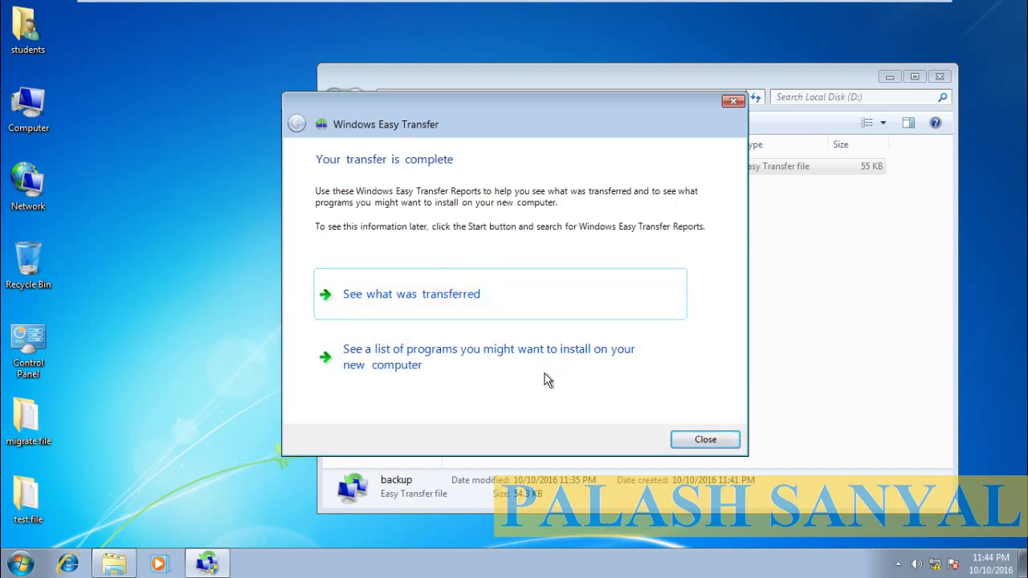
click(424, 297)
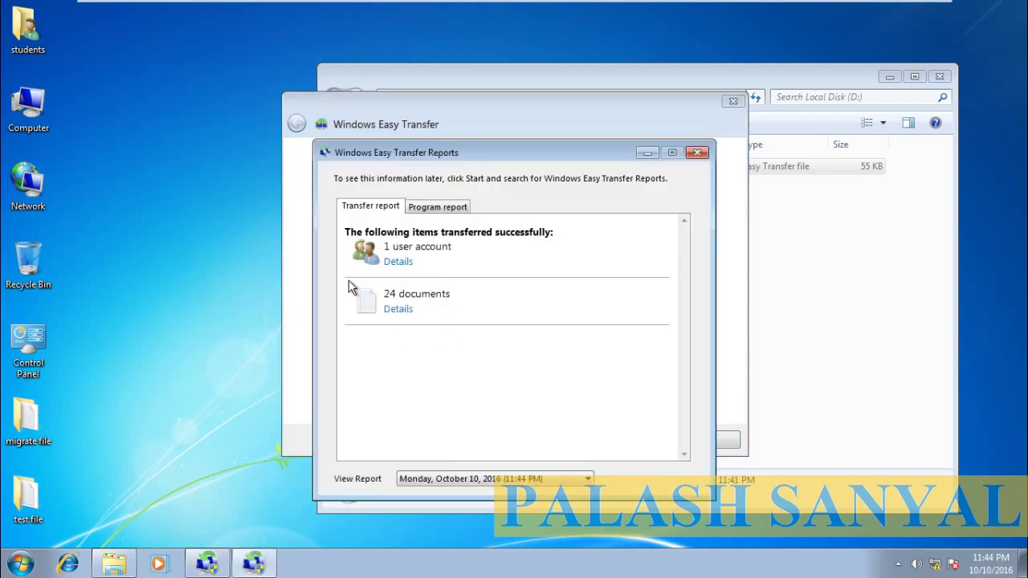
click(697, 153)
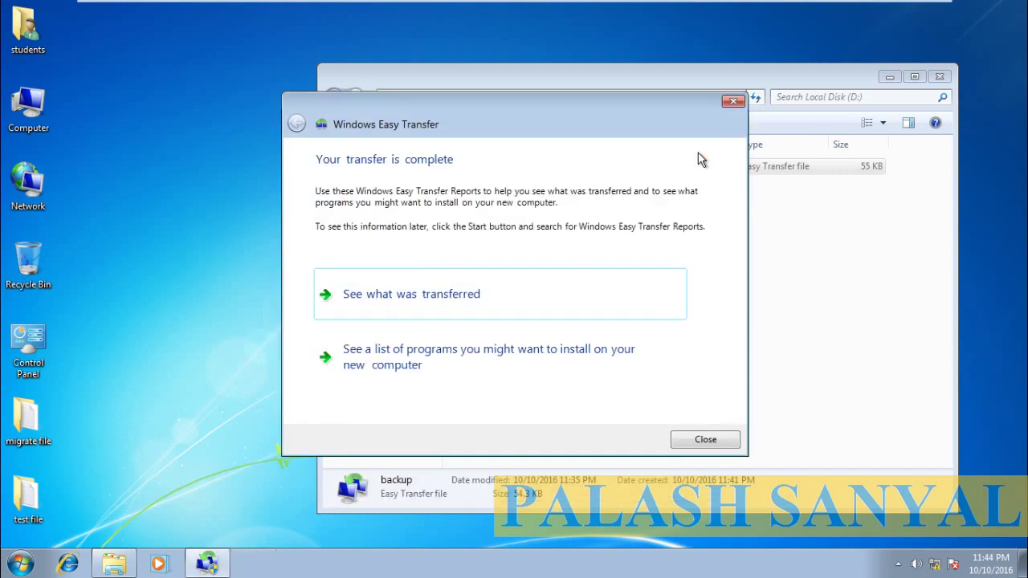
Close Windows Easy Transfer and check the migrate file and test file folders on the desktop
click(723, 439)
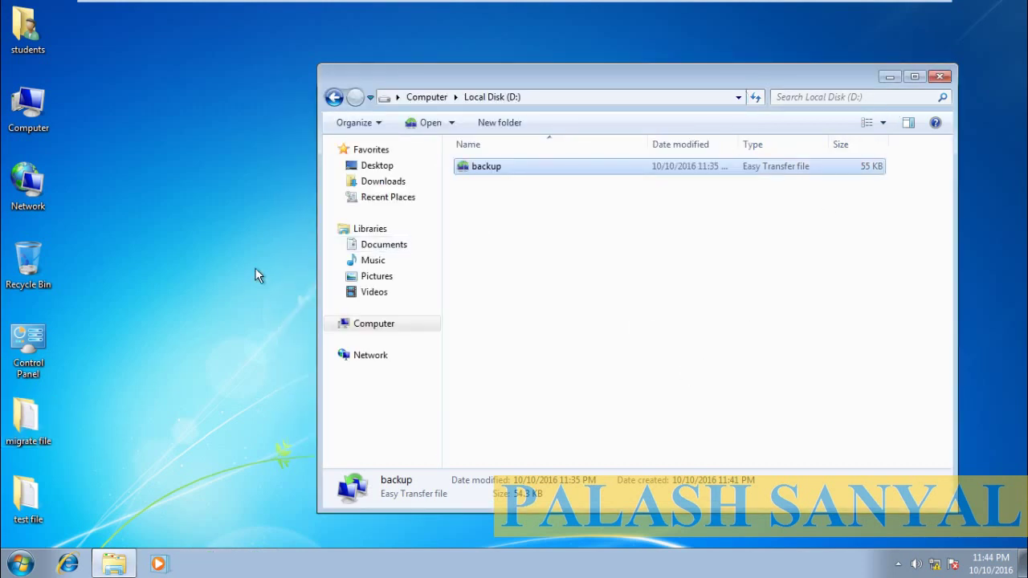
click(44, 422)
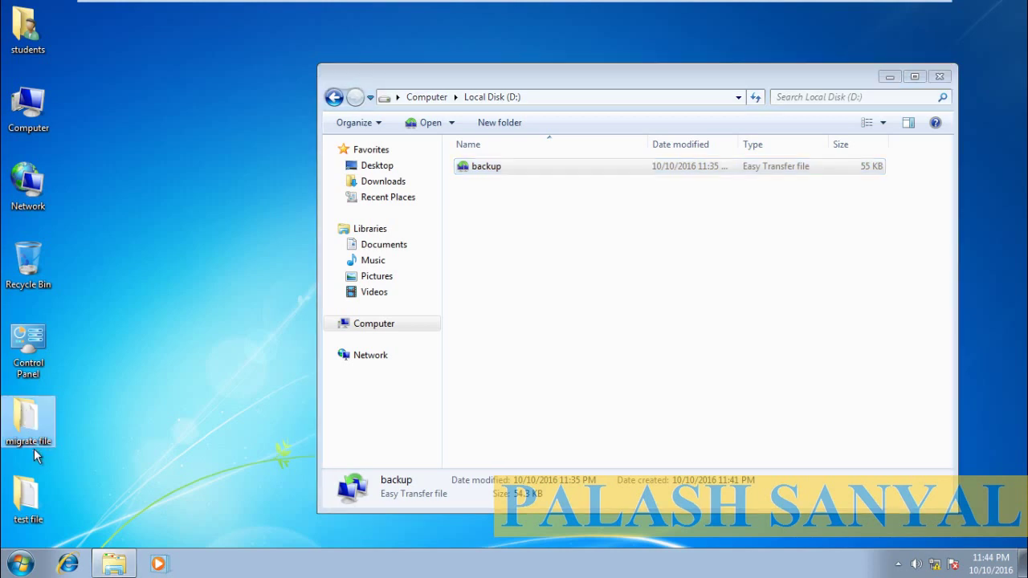
click(37, 502)
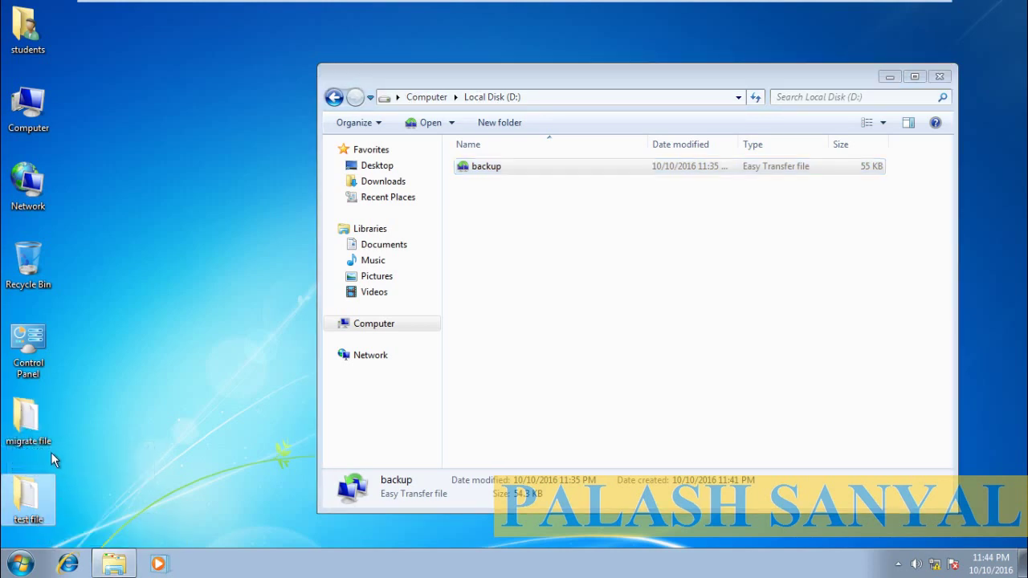